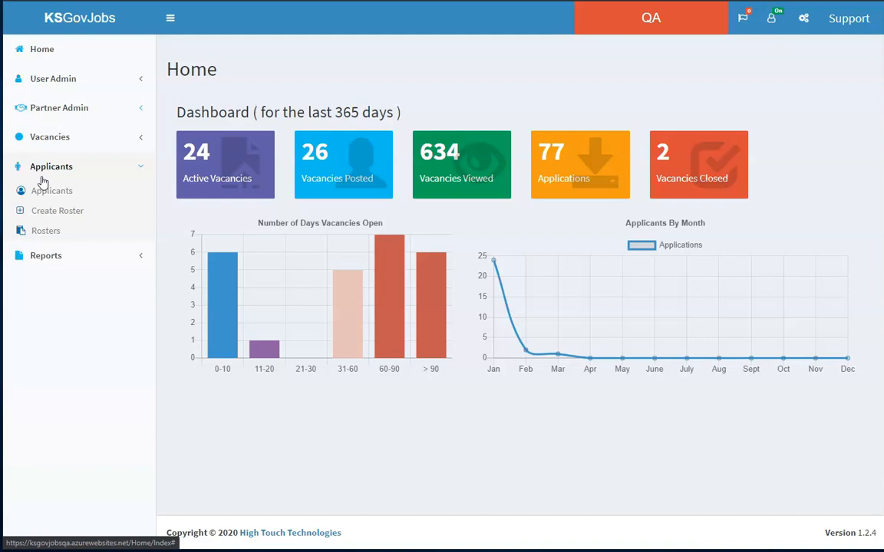
- Open the Applicants list
{"action": "left_click", "coordinate": [45, 190]}
{"action": "left_click", "coordinate": [47, 212]}
{"action": "left_click", "coordinate": [46, 231]}
{"action": "left_click", "coordinate": [54, 192]}
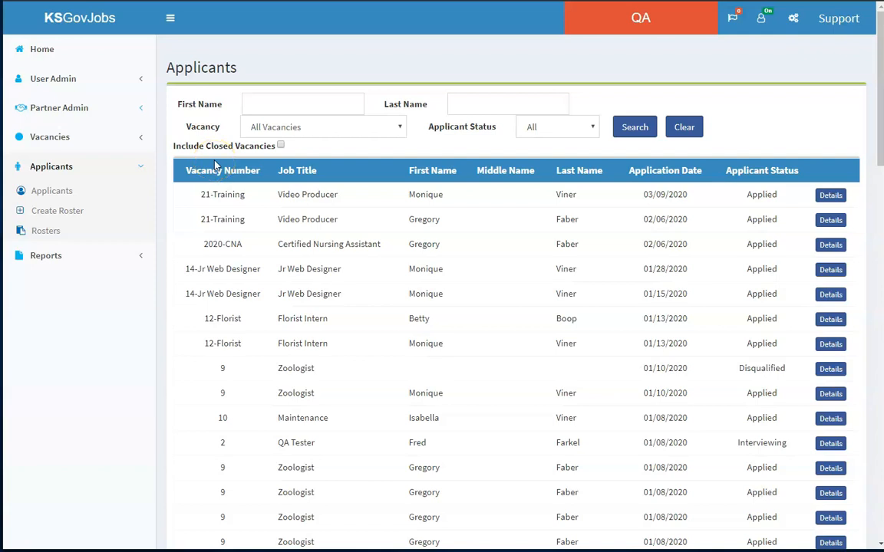
- Search the applicants with the Disqualified status, and clear the filters to list all applicants again
{"action": "left_click", "coordinate": [300, 107]}
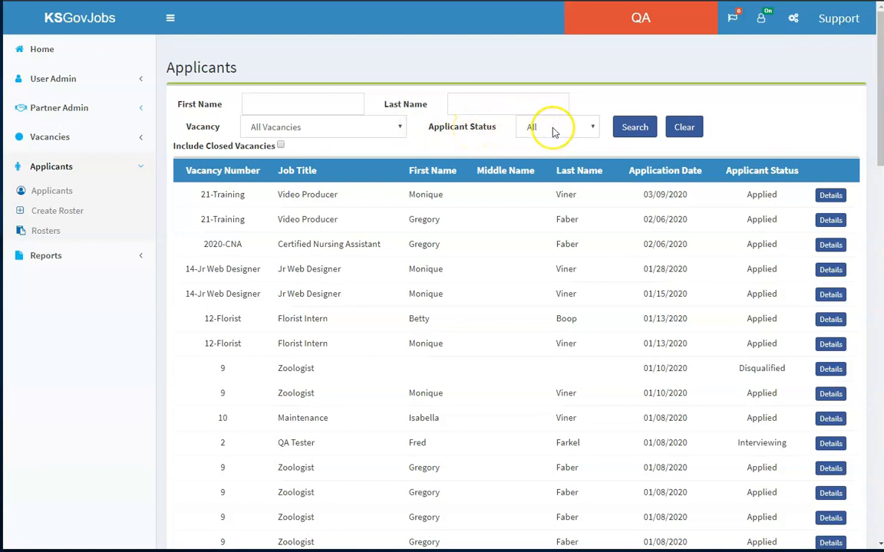
{"action": "left_click", "coordinate": [593, 131]}
{"action": "left_click", "coordinate": [572, 165]}
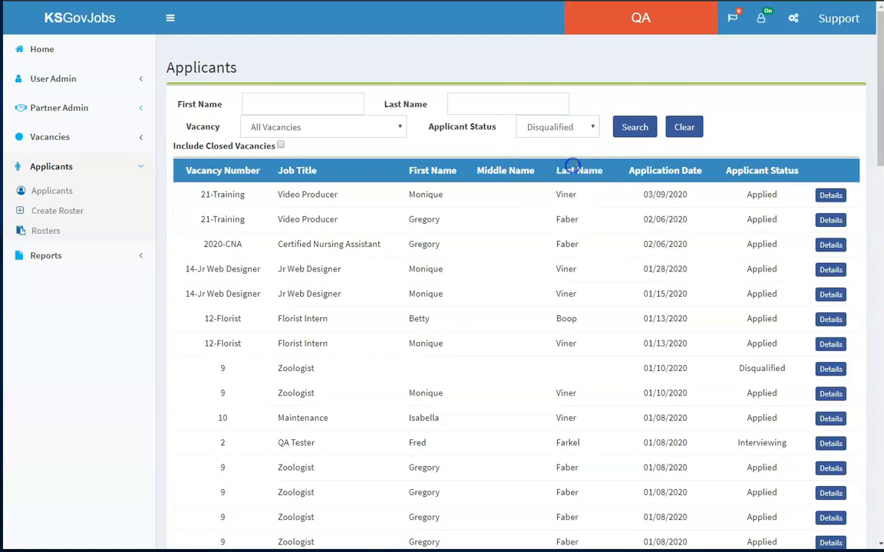
{"action": "left_click", "coordinate": [633, 132]}
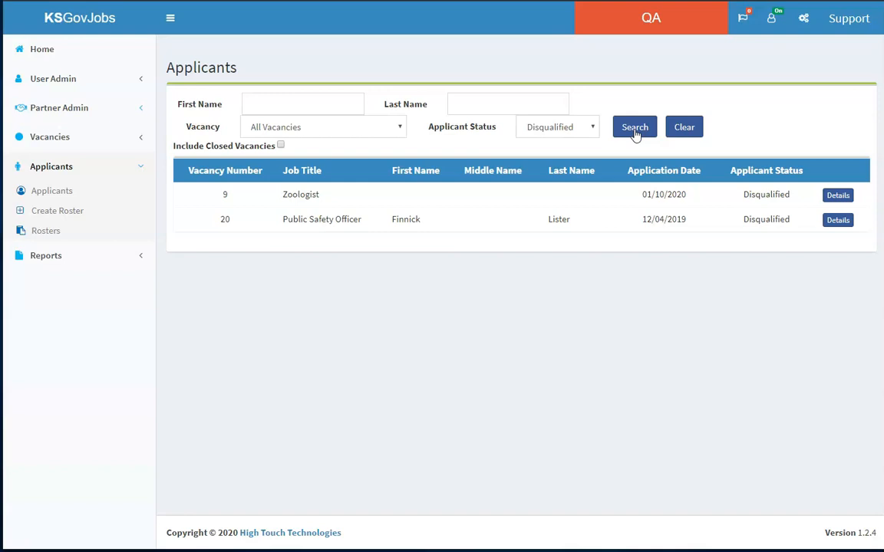
{"action": "left_click", "coordinate": [684, 129]}
{"action": "left_click", "coordinate": [646, 131]}
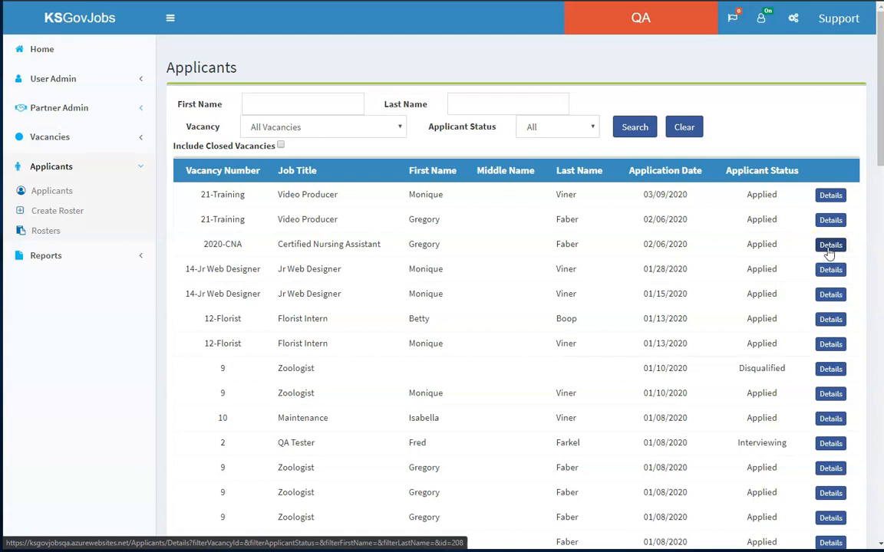
- Open the details of the 2020-CNA Certified Nursing Assistant applicant and examine the application data and status options
{"action": "left_click", "coordinate": [829, 246]}
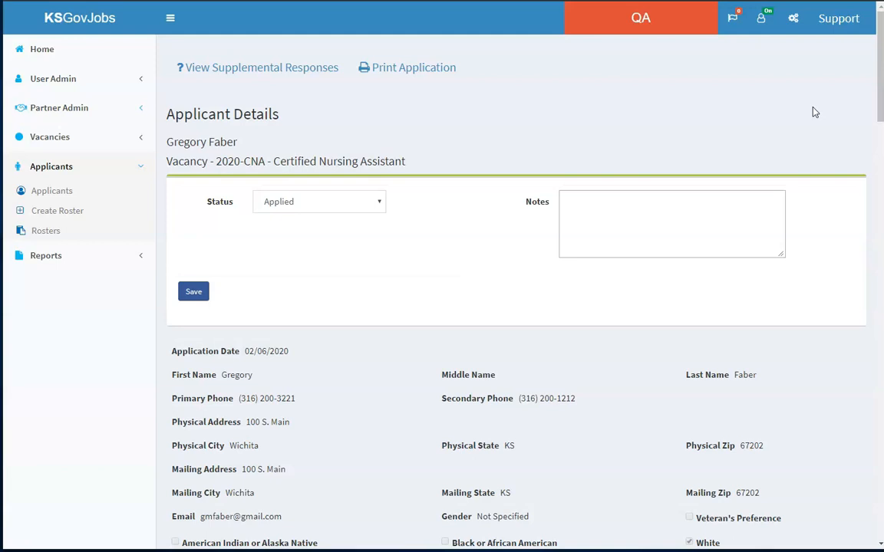
{"action": "scroll", "coordinate": [815, 112], "scroll_direction": "down", "scroll_amount": 3}
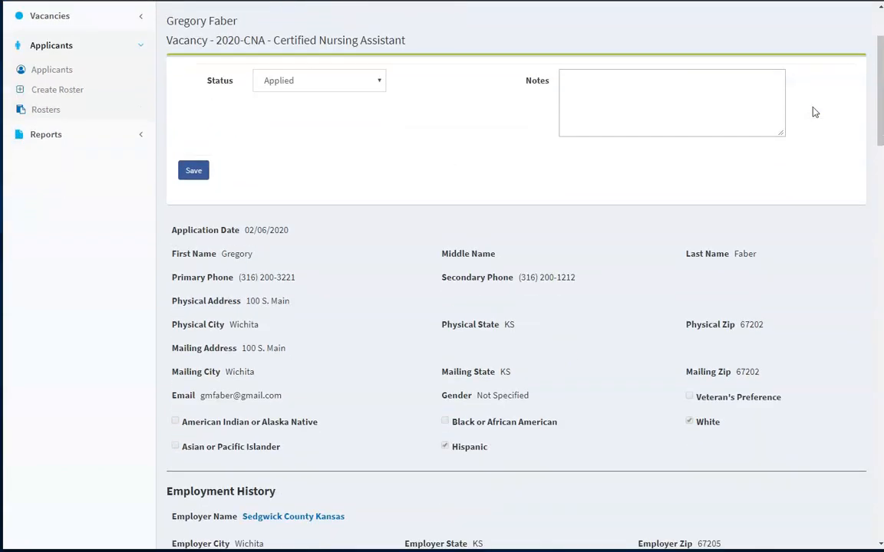
{"action": "scroll", "coordinate": [813, 113], "scroll_direction": "down", "scroll_amount": 3}
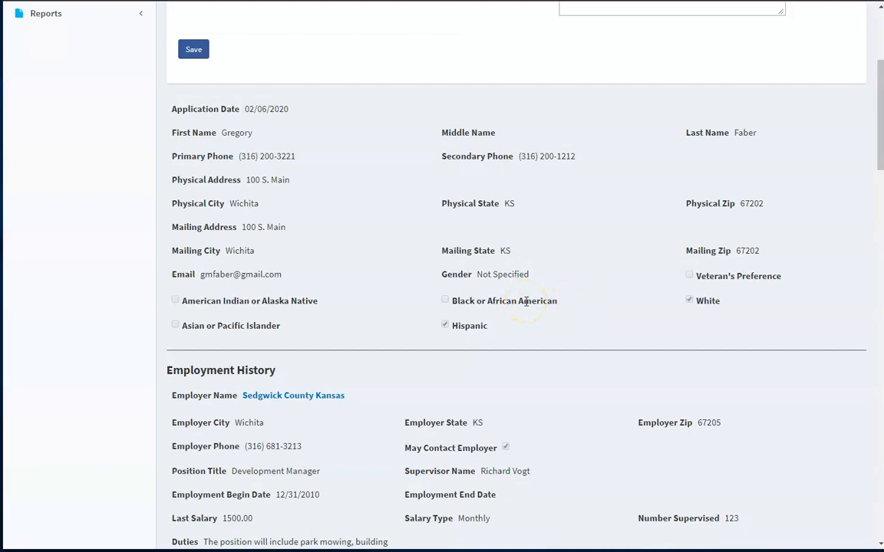
{"action": "scroll", "coordinate": [526, 301], "scroll_direction": "up", "scroll_amount": 3}
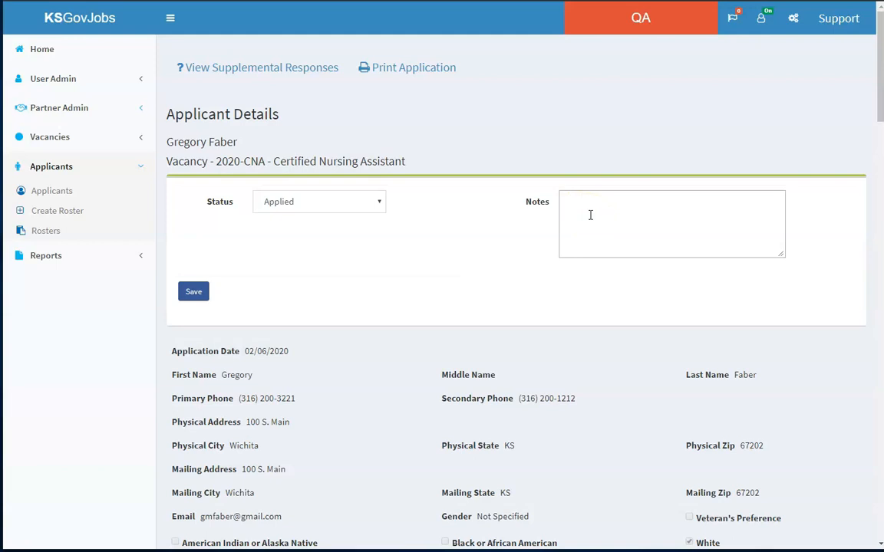
{"action": "left_click", "coordinate": [381, 206]}
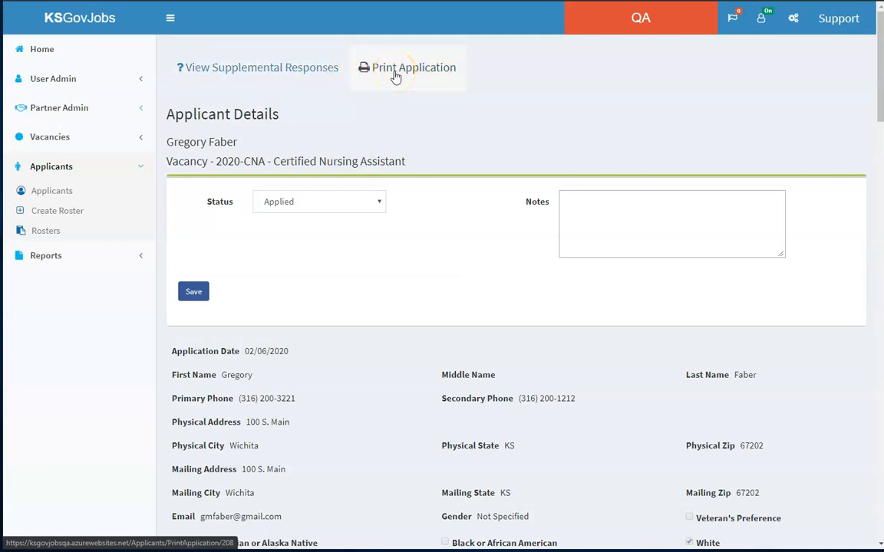
- Review the applicant's supplemental responses and printable application, and return to the applicants list
{"action": "left_click", "coordinate": [272, 70]}
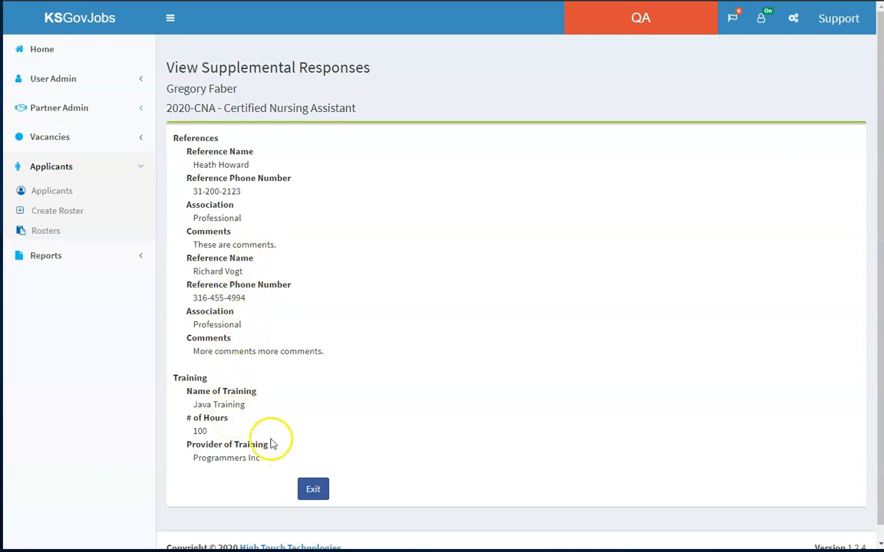
{"action": "left_click", "coordinate": [313, 491]}
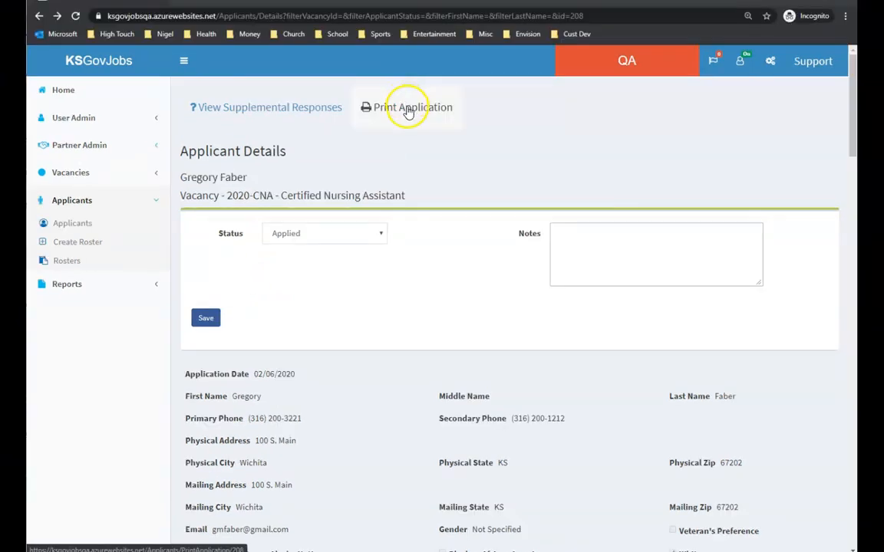
{"action": "left_click", "coordinate": [408, 110]}
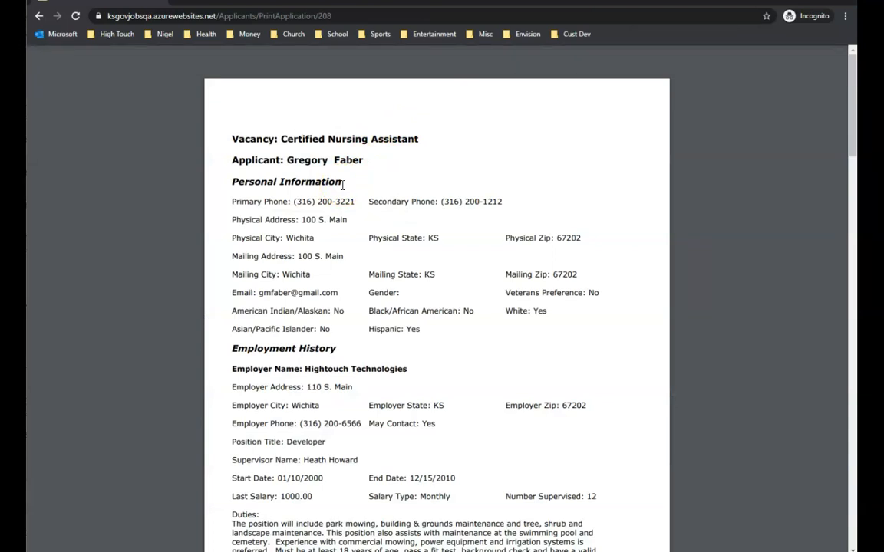
{"action": "mouse_move", "coordinate": [735, 70]}
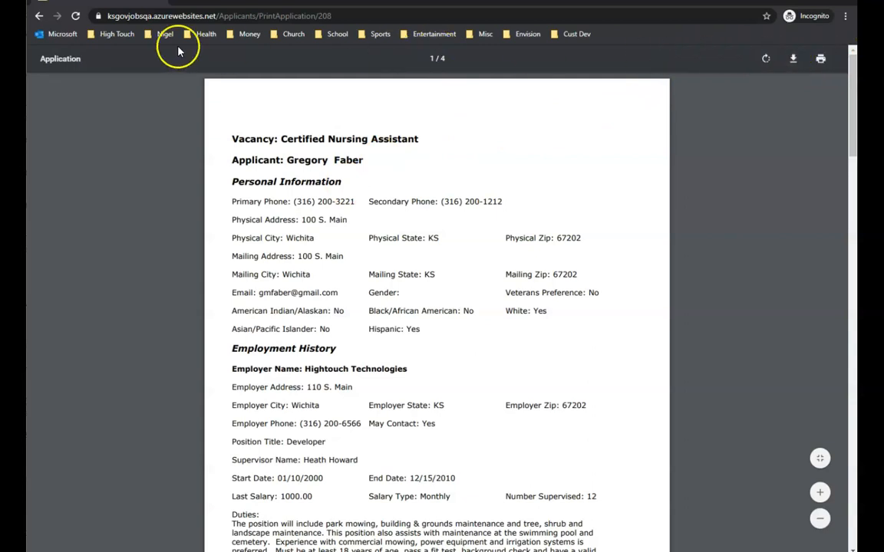
{"action": "left_click", "coordinate": [40, 16]}
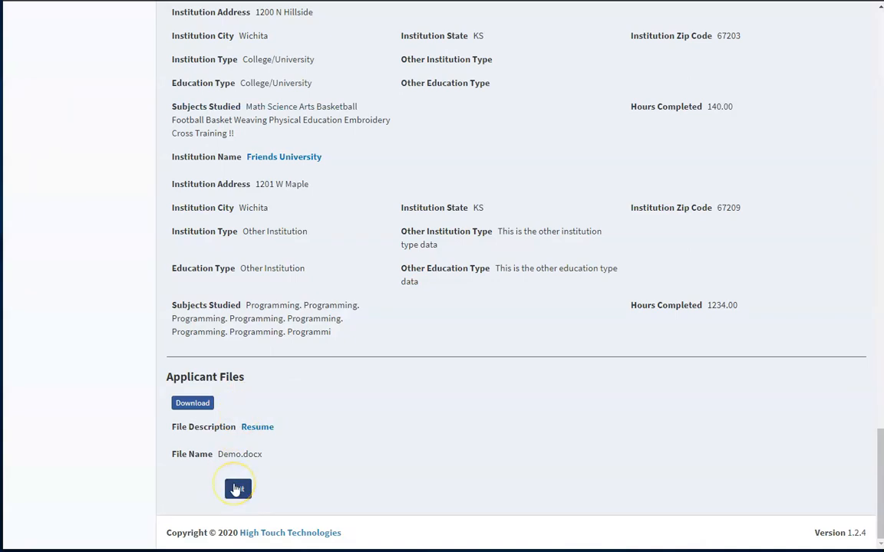
{"action": "left_click", "coordinate": [237, 490]}
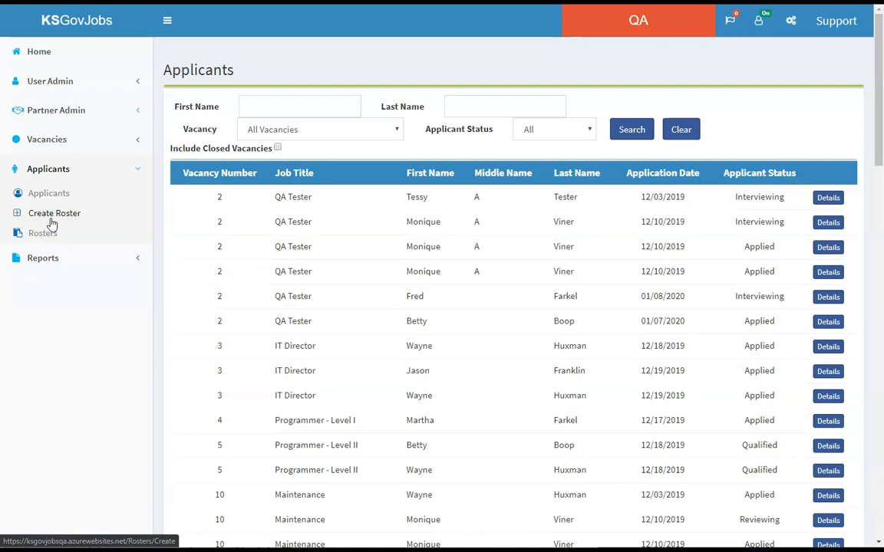
- Create a roster named Video Producer 20200318 for vacancy 21-Training - Video Producer with the close date 04/18/2020
{"action": "left_click", "coordinate": [51, 218]}
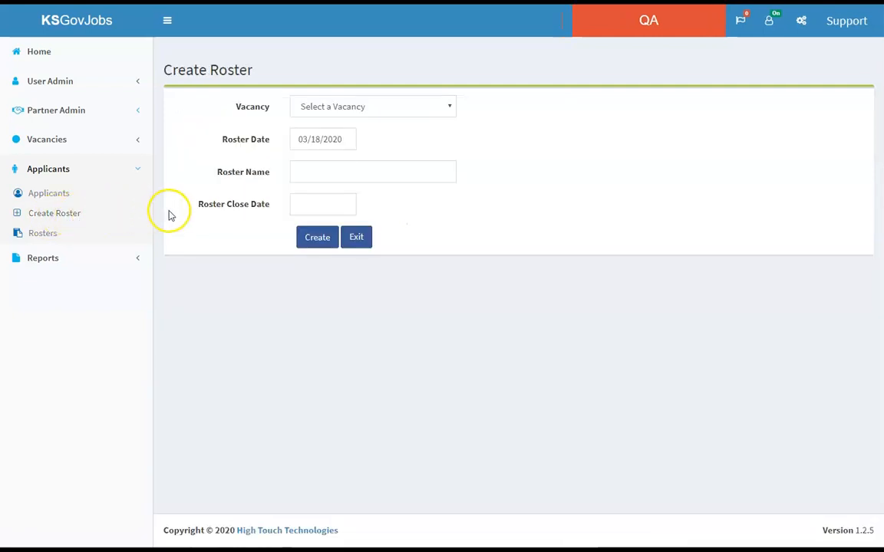
{"action": "left_click", "coordinate": [449, 109]}
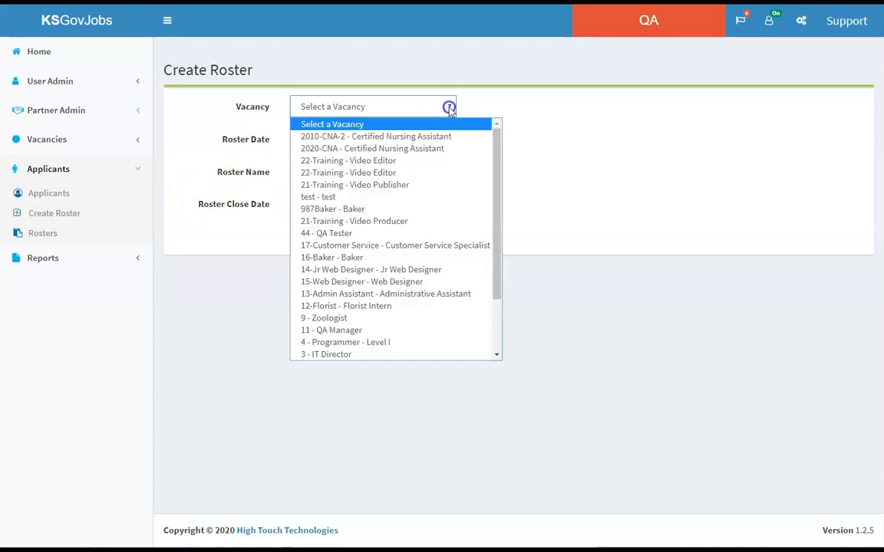
{"action": "left_click", "coordinate": [410, 221]}
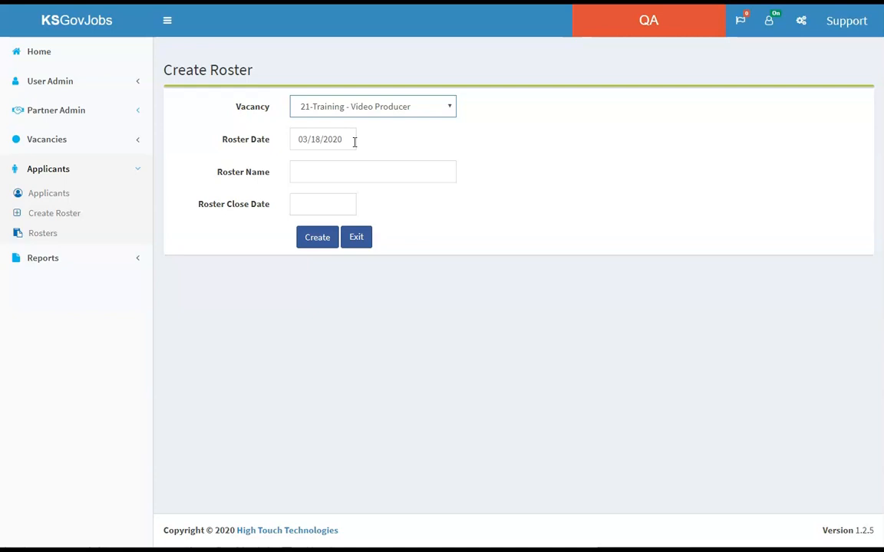
{"action": "left_click", "coordinate": [332, 172]}
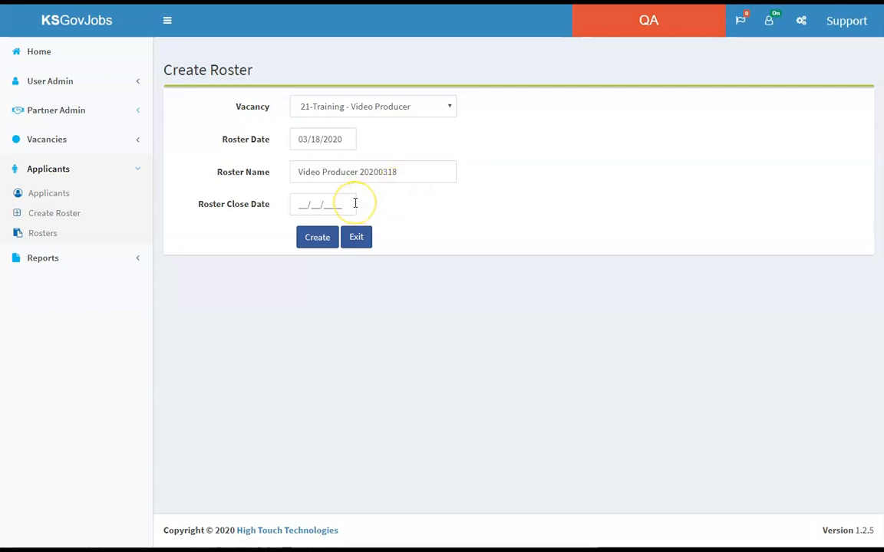
{"action": "type", "text": "04182020"}
{"action": "left_click", "coordinate": [363, 206]}
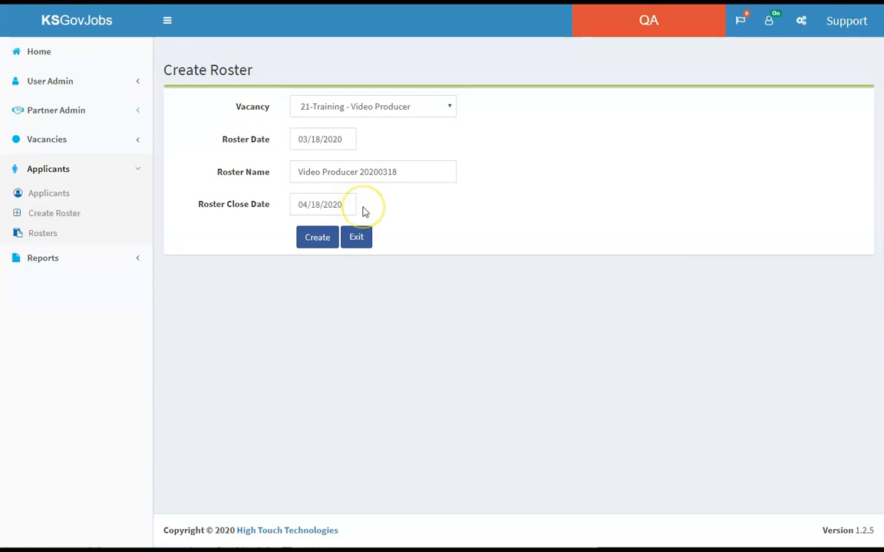
{"action": "left_click", "coordinate": [323, 242]}
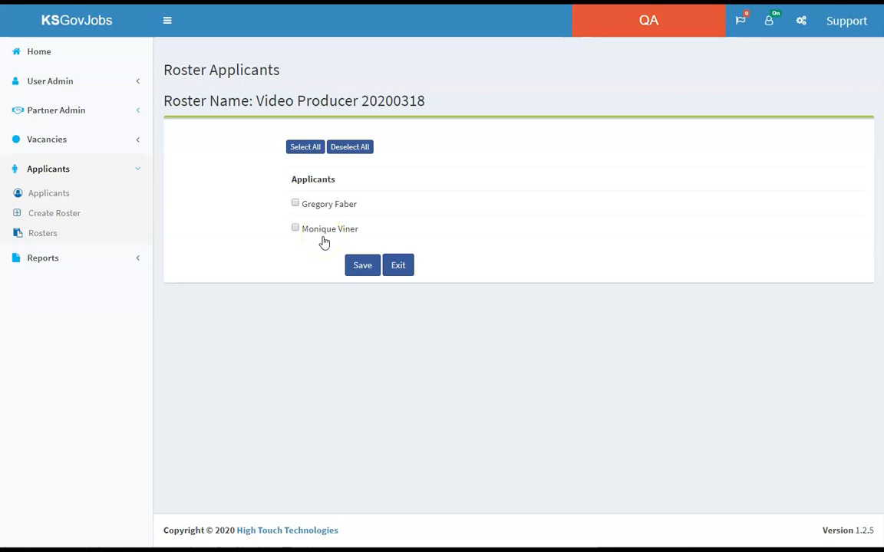
- Select all applicants for the Video Producer 20200318 roster and save the selection
{"action": "left_click", "coordinate": [305, 147]}
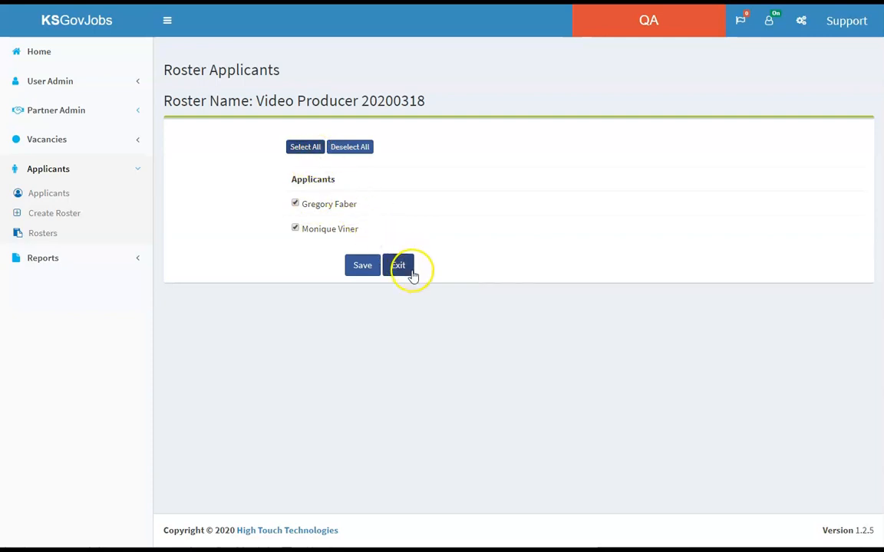
{"action": "left_click", "coordinate": [370, 272]}
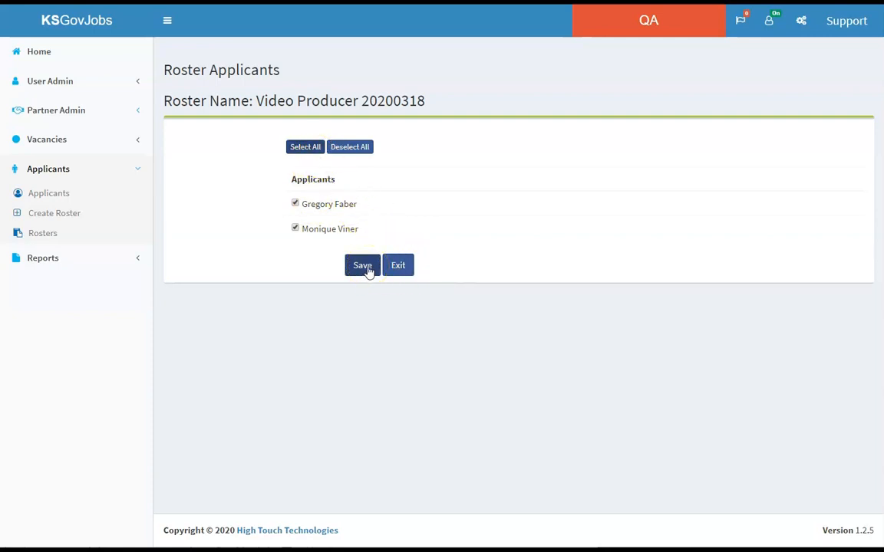
{"action": "left_click", "coordinate": [369, 272]}
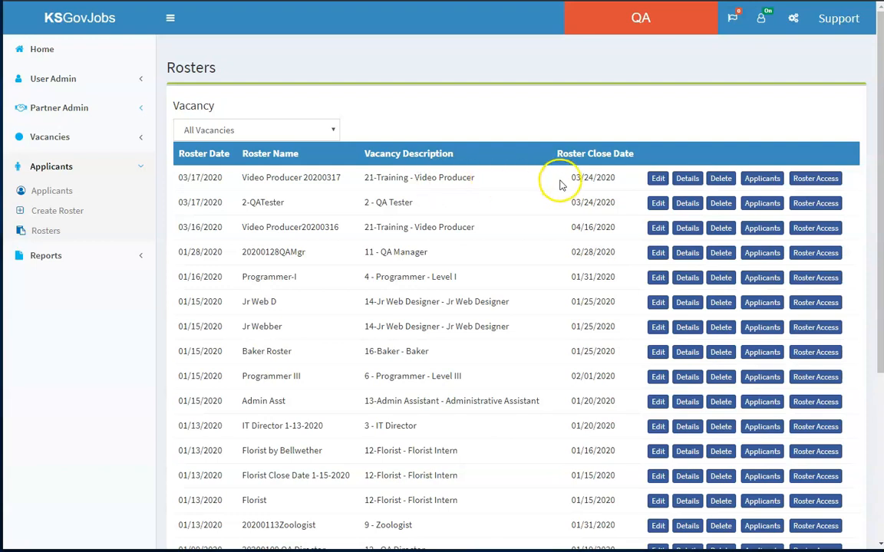
- View the edit form and the details of the Video Producer 20200317 roster, leaving both without changes
{"action": "left_click", "coordinate": [658, 179]}
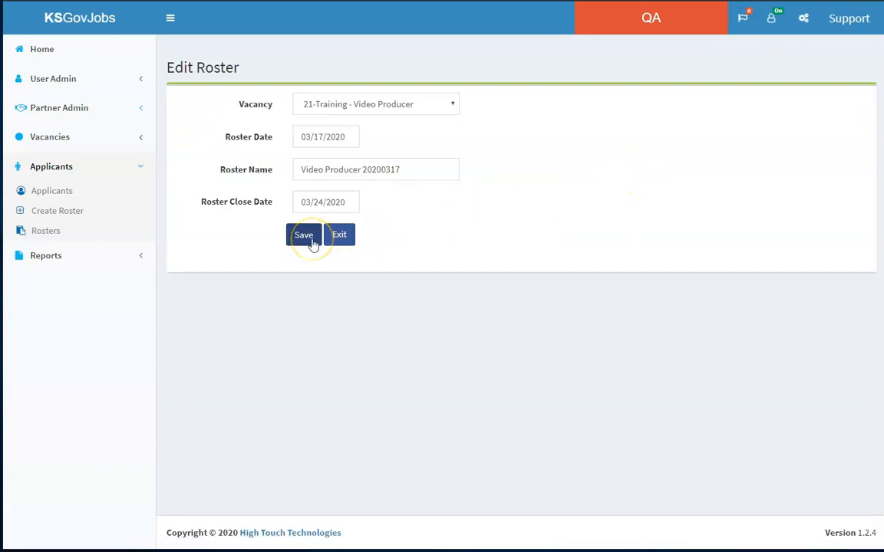
{"action": "left_click", "coordinate": [346, 239]}
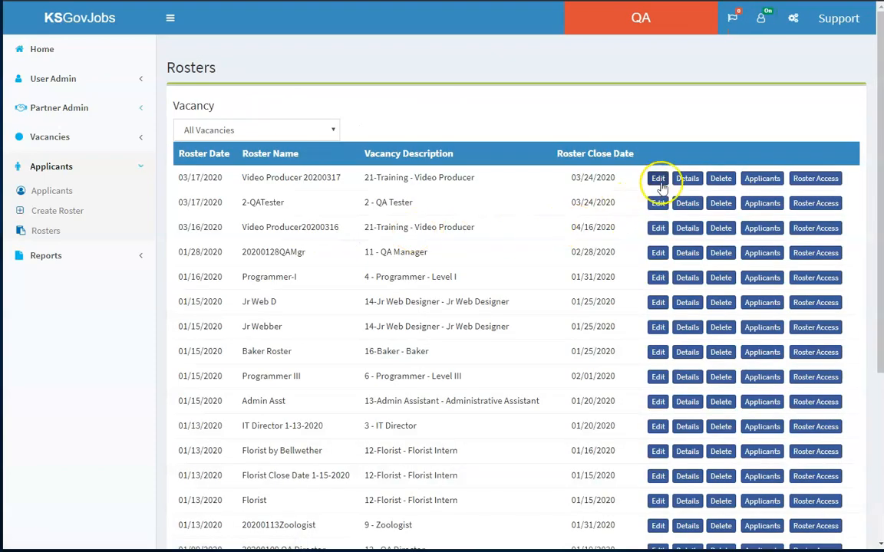
{"action": "left_click", "coordinate": [686, 181]}
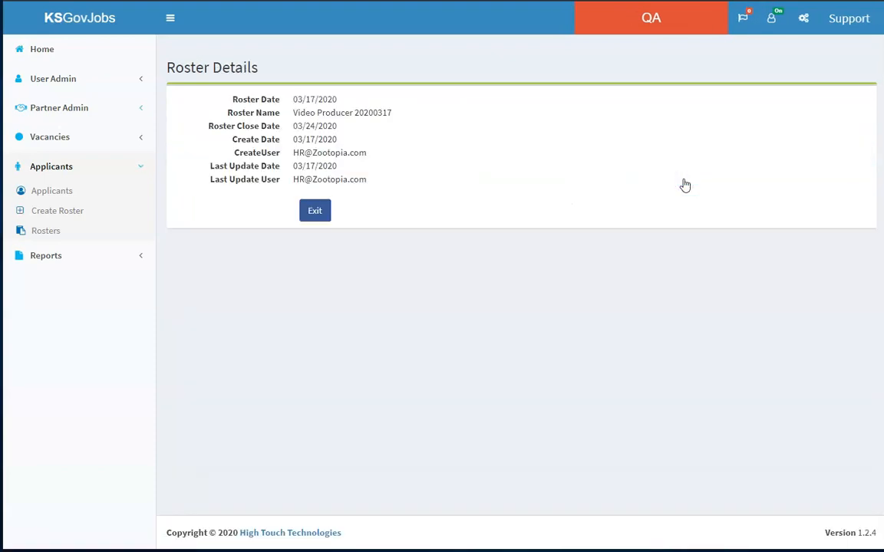
{"action": "left_click", "coordinate": [321, 213]}
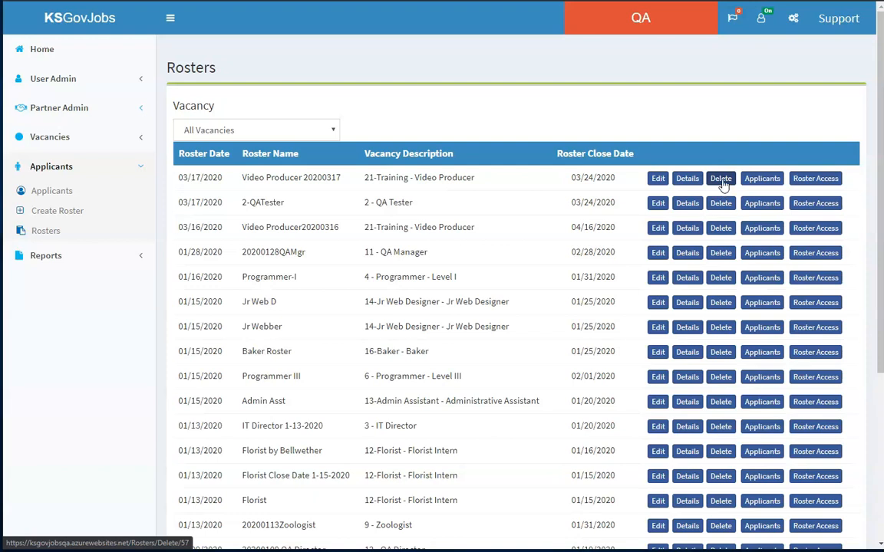
- View the deletion confirmation of the Video Producer 20200317 roster without deleting it, and check which applicants are assigned to it
{"action": "left_click", "coordinate": [722, 181]}
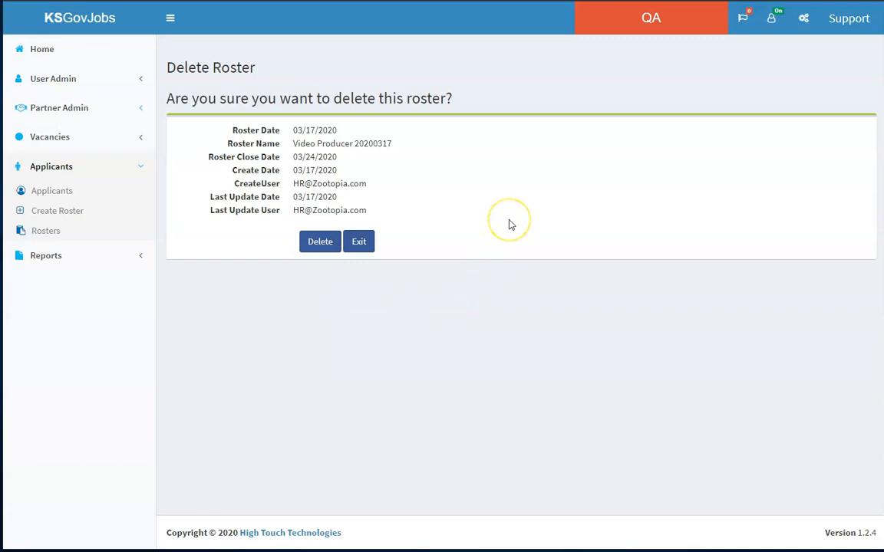
{"action": "left_click", "coordinate": [361, 242]}
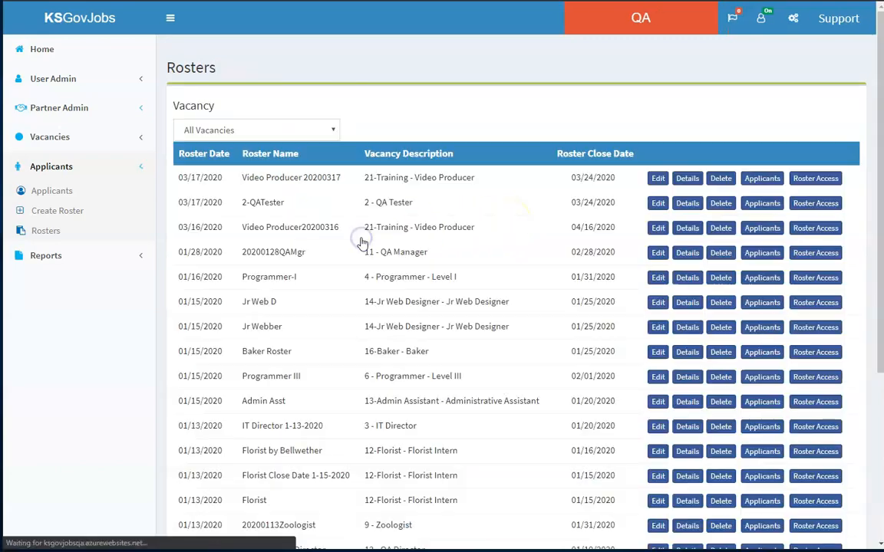
{"action": "left_click", "coordinate": [757, 184]}
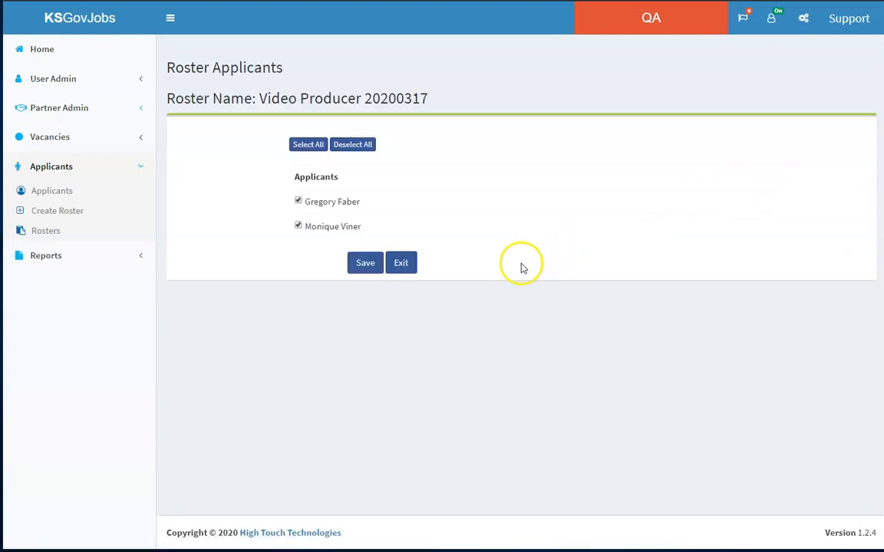
{"action": "left_click", "coordinate": [402, 263]}
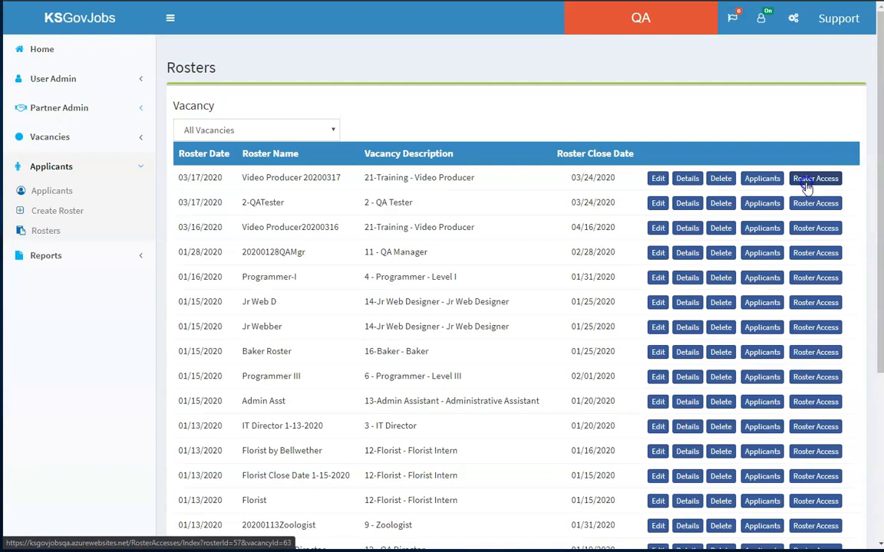
- Create an access token for the Video Producer 20200317 roster expiring 03/24/2020, granting access to the first three listed users
{"action": "left_click", "coordinate": [807, 185]}
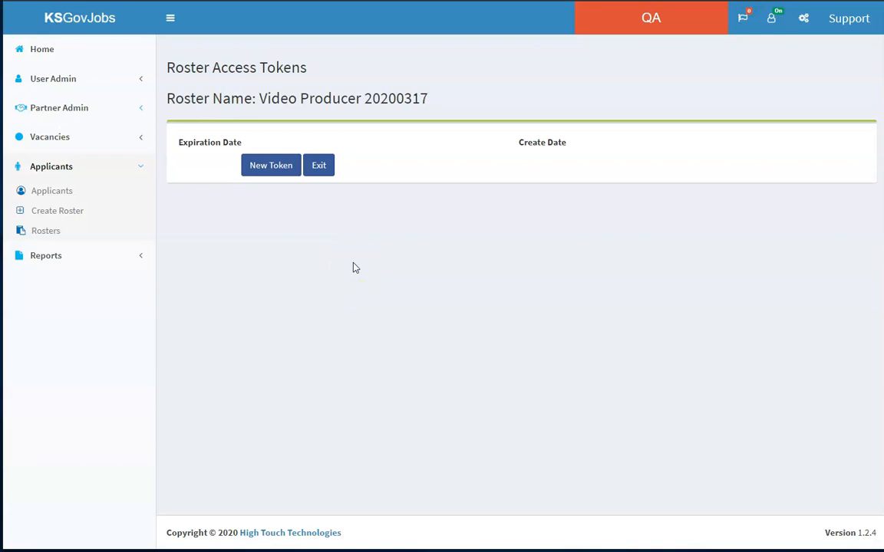
{"action": "left_click", "coordinate": [283, 169]}
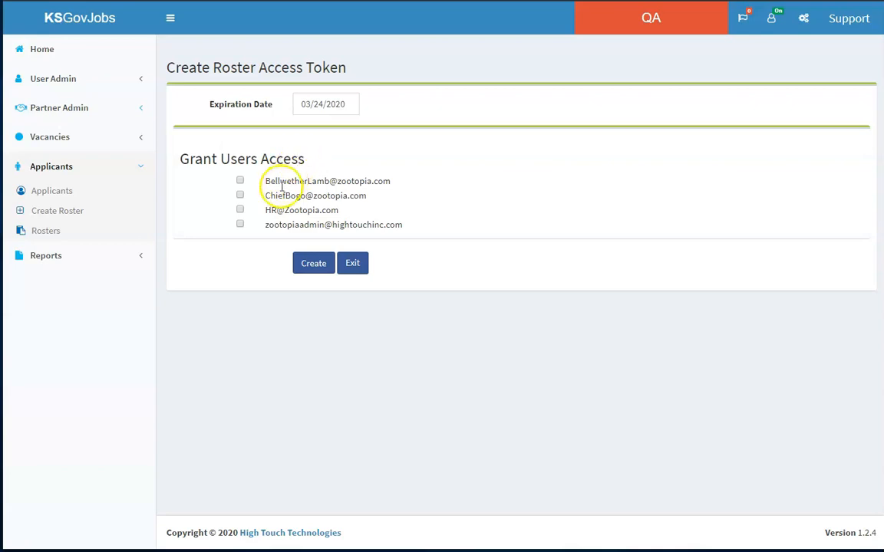
{"action": "left_click", "coordinate": [241, 182]}
{"action": "left_click", "coordinate": [240, 195]}
{"action": "left_click", "coordinate": [240, 213]}
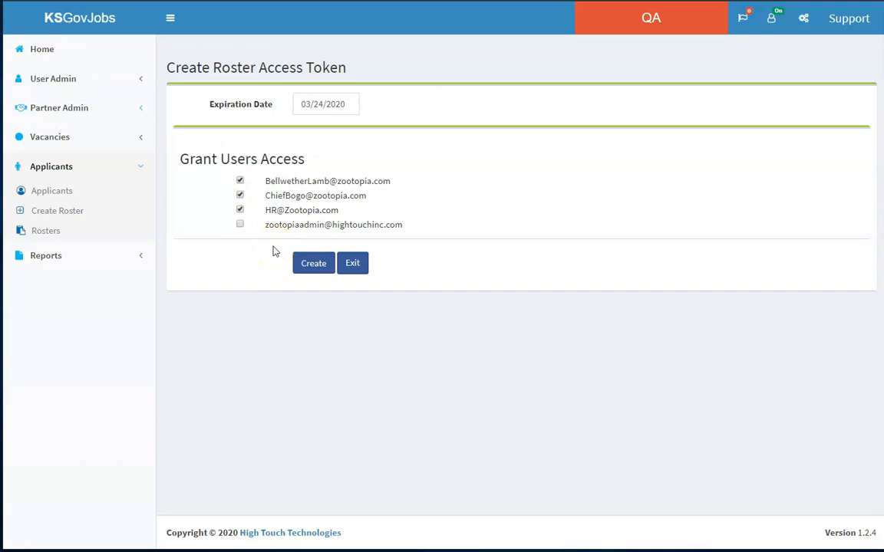
{"action": "left_click", "coordinate": [317, 267]}
{"action": "left_click", "coordinate": [316, 267]}
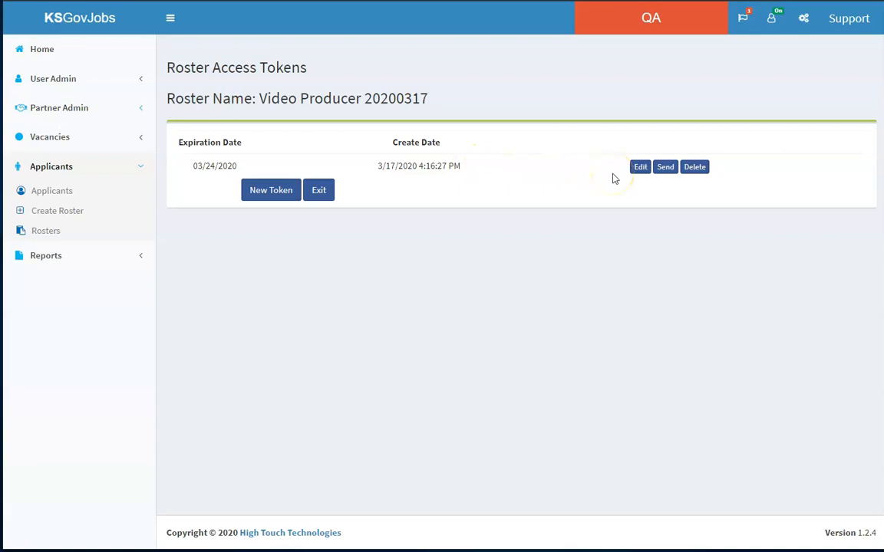
- View the edit form and the deletion confirmation of the access token expiring 03/24/2020, leaving both without changes
{"action": "left_click", "coordinate": [643, 167]}
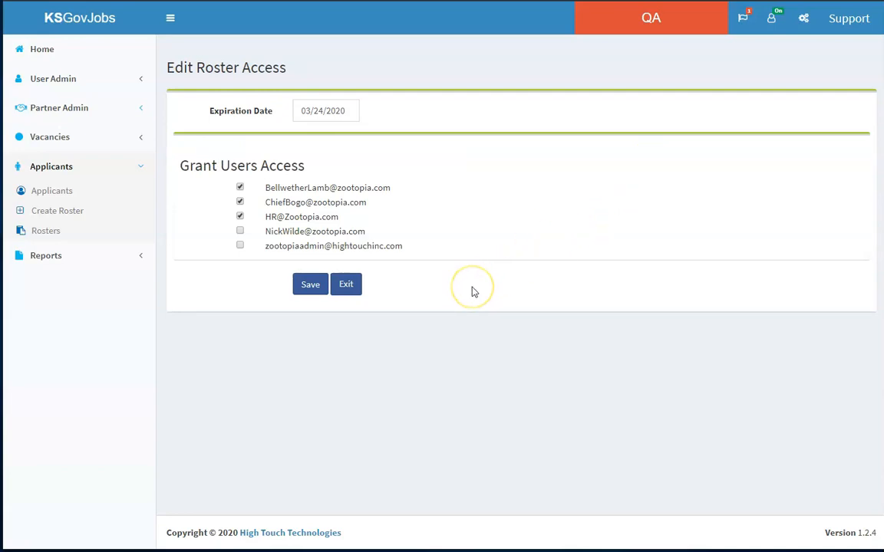
{"action": "left_click", "coordinate": [349, 286]}
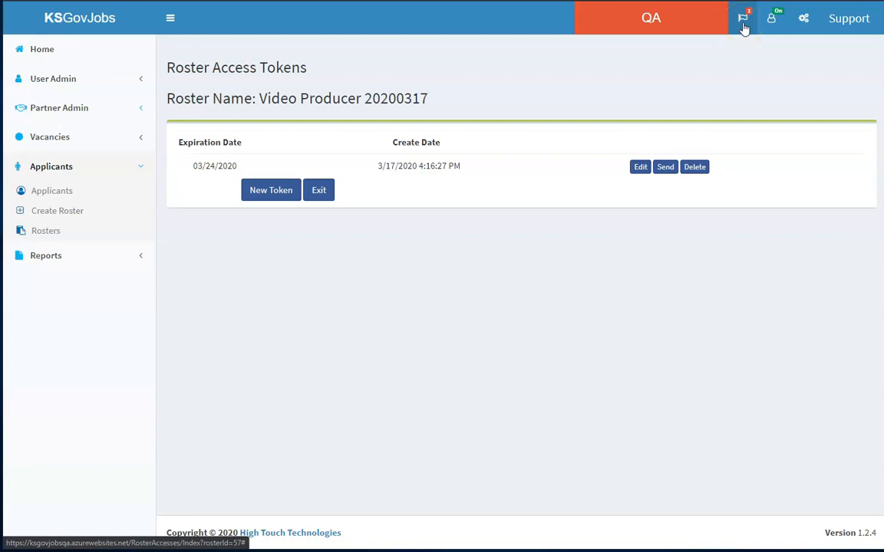
{"action": "left_click", "coordinate": [695, 167]}
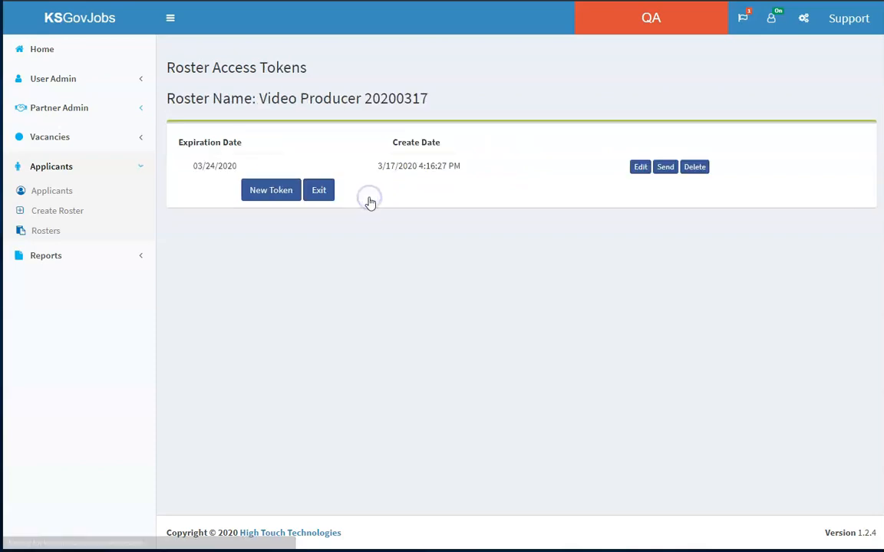
- Send the roster access to the granted users and open the Video Producer 20200317 roster from the rosters awaiting review
{"action": "left_click", "coordinate": [742, 35]}
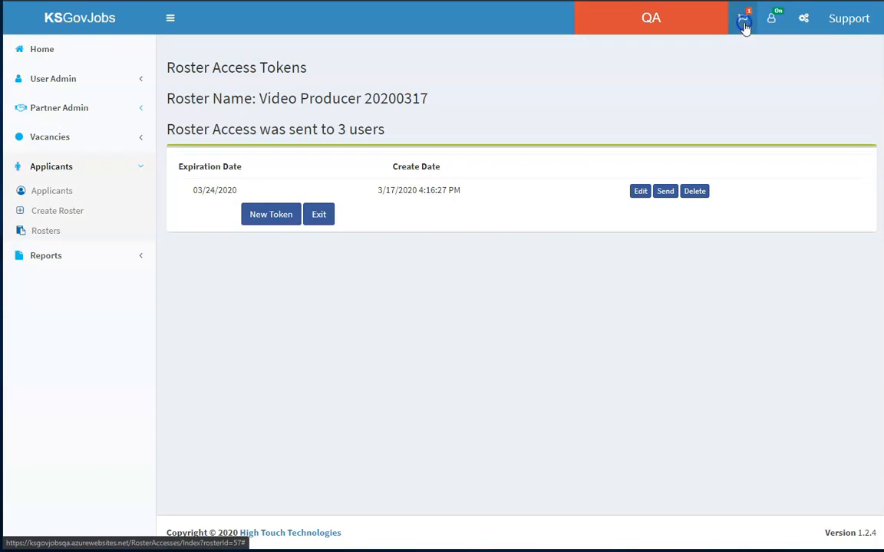
{"action": "left_click", "coordinate": [744, 23]}
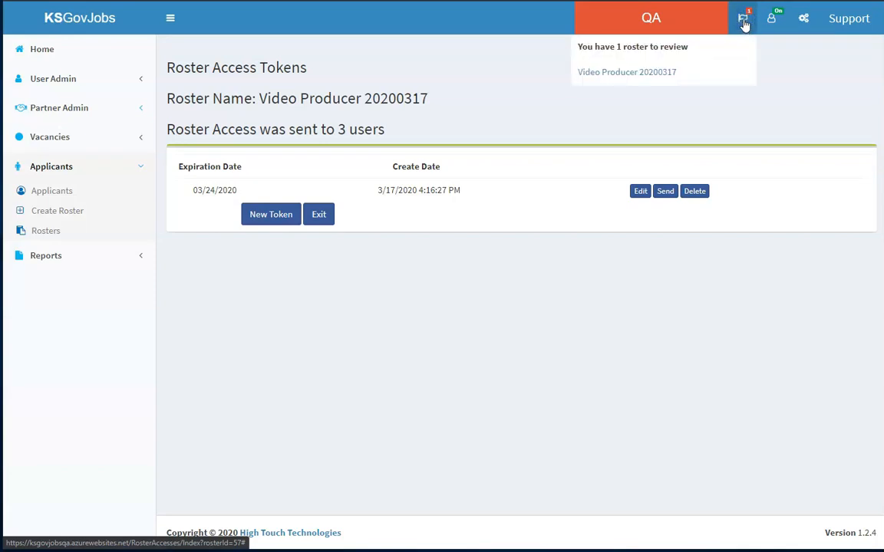
{"action": "left_click", "coordinate": [646, 82]}
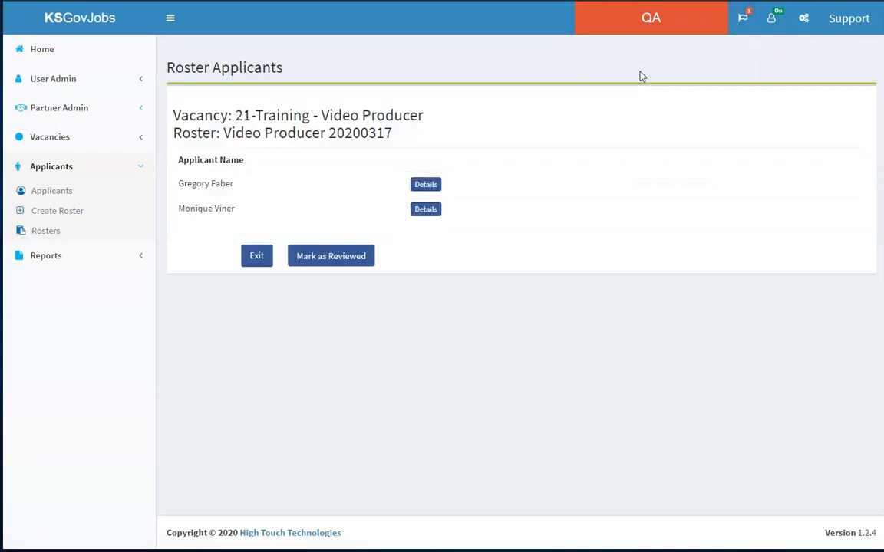
{"action": "left_click", "coordinate": [580, 83]}
- Examine the first applicant's status, notes, personal information and employment history, and return to the roster's applicant list
{"action": "left_click", "coordinate": [428, 186]}
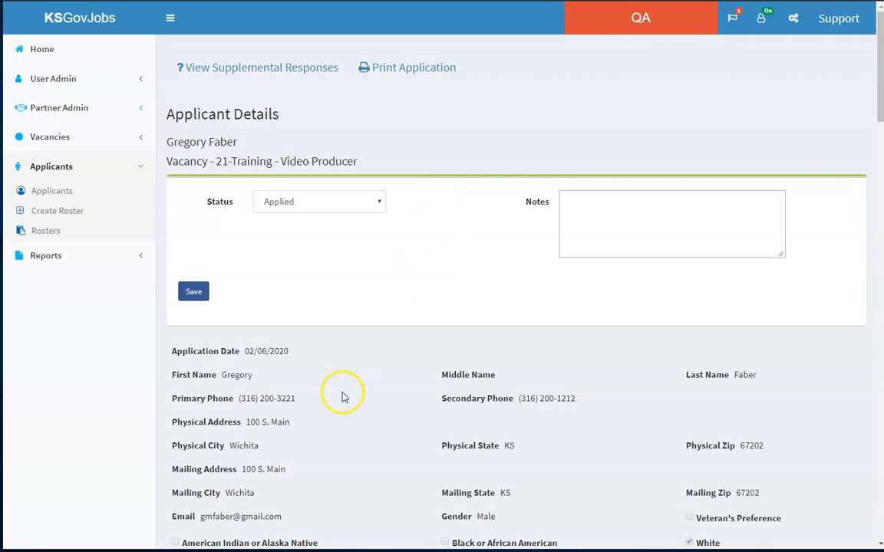
{"action": "scroll", "coordinate": [307, 437], "scroll_direction": "down", "scroll_amount": 3}
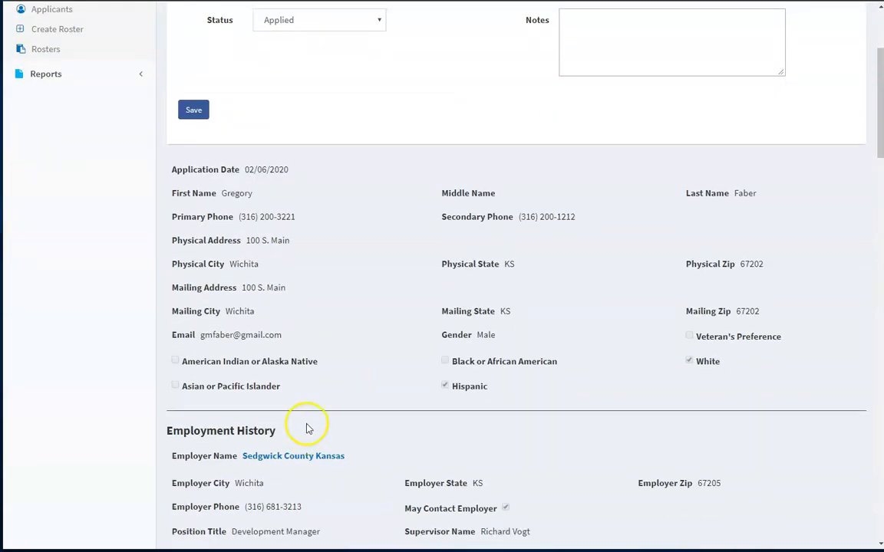
{"action": "scroll", "coordinate": [395, 214], "scroll_direction": "up", "scroll_amount": 3}
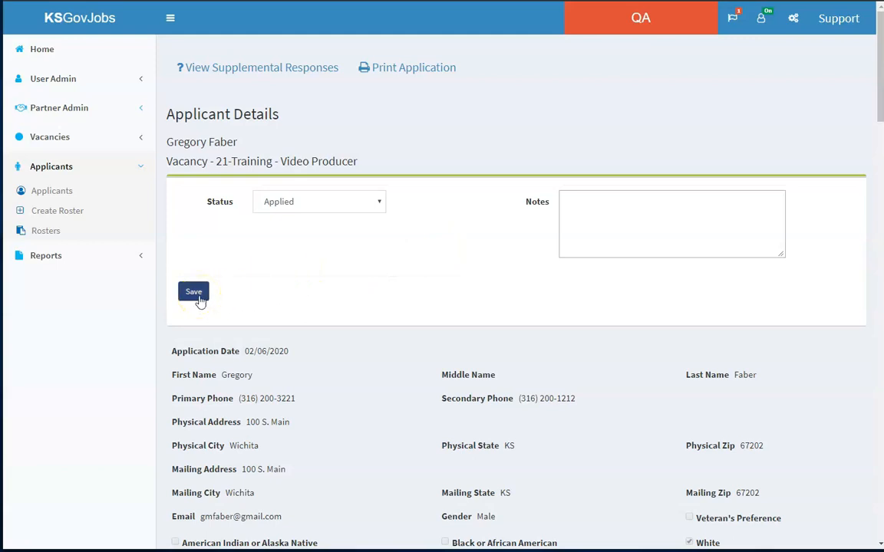
{"action": "scroll", "coordinate": [291, 300], "scroll_direction": "down", "scroll_amount": 15}
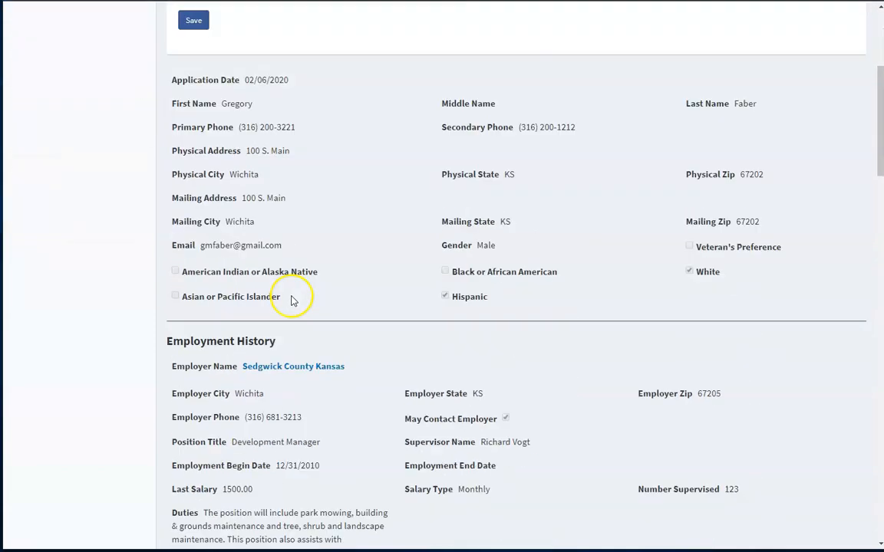
{"action": "left_click", "coordinate": [239, 489]}
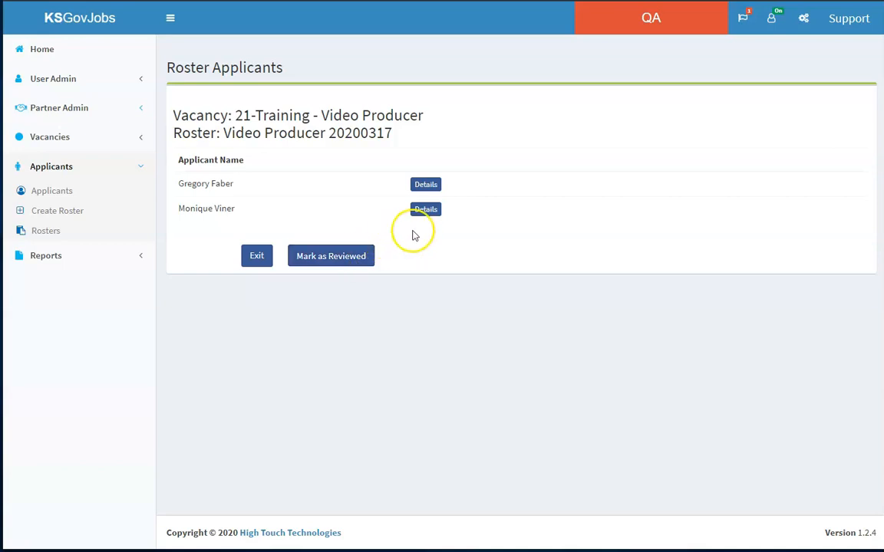
- Mark the Video Producer 20200317 roster as reviewed and check the notification list for rosters awaiting review
{"action": "left_click", "coordinate": [350, 256]}
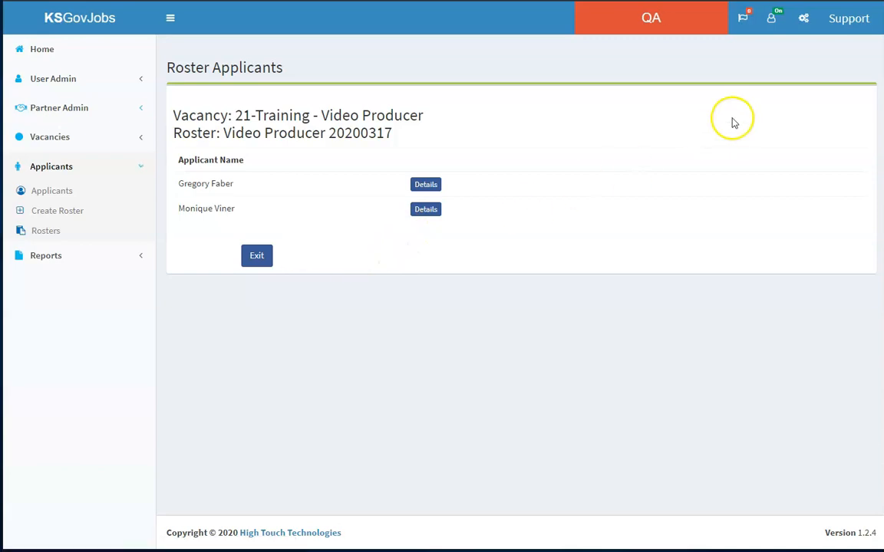
{"action": "left_click", "coordinate": [749, 27]}
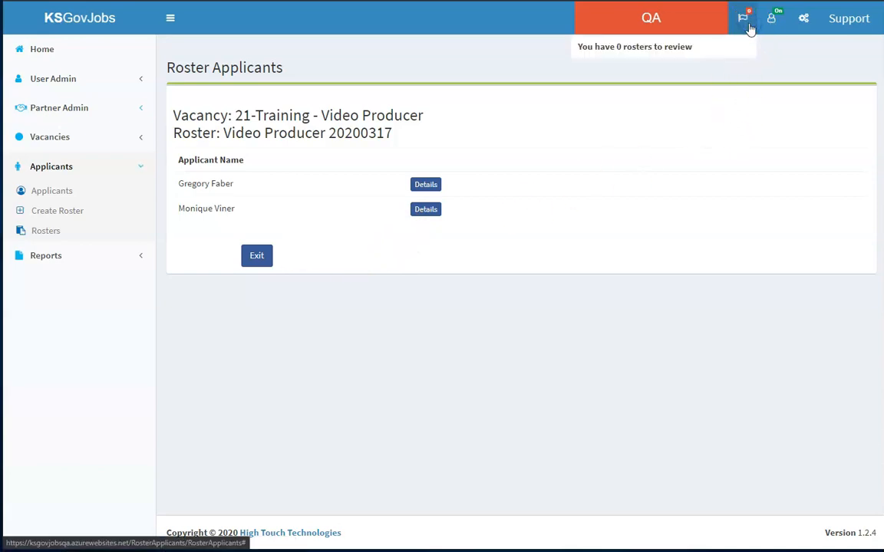